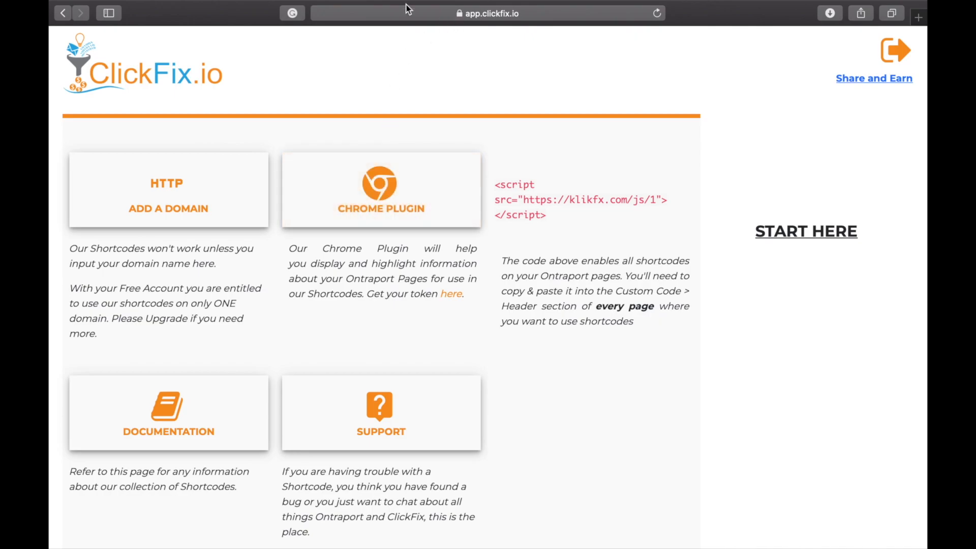
mouse_move(401, 6)
left_click(496, 17)
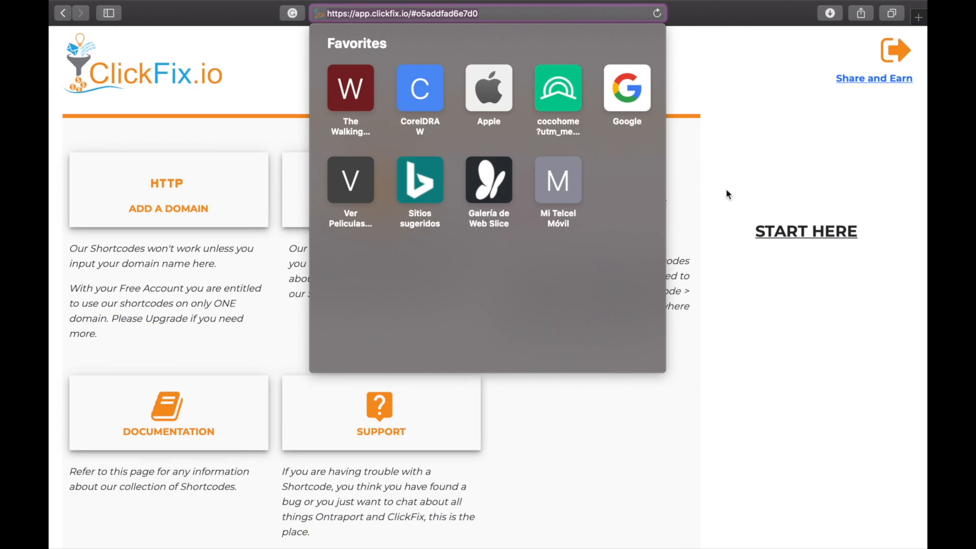
left_click(726, 193)
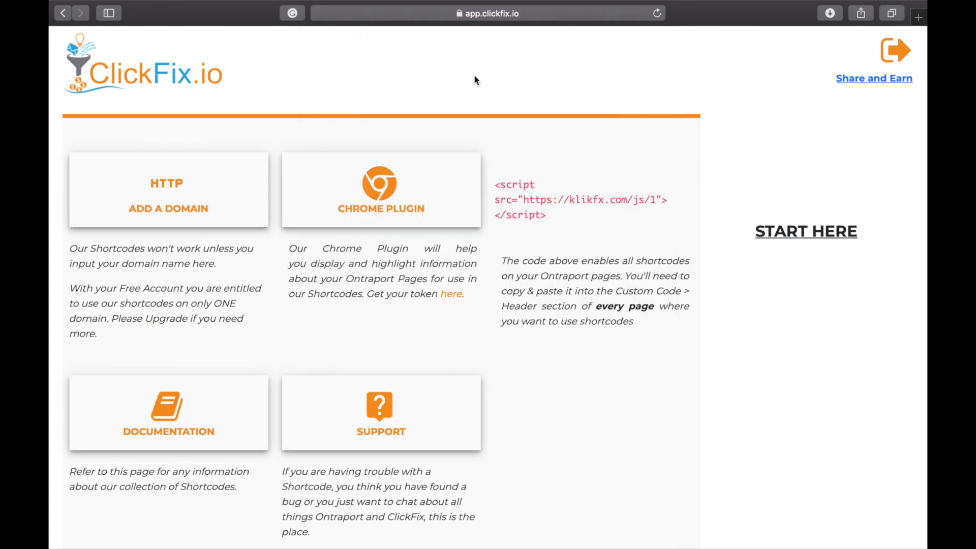
Step: From the dashboard home, go to the Start Here section and open its Add a Domain page
left_click(133, 72)
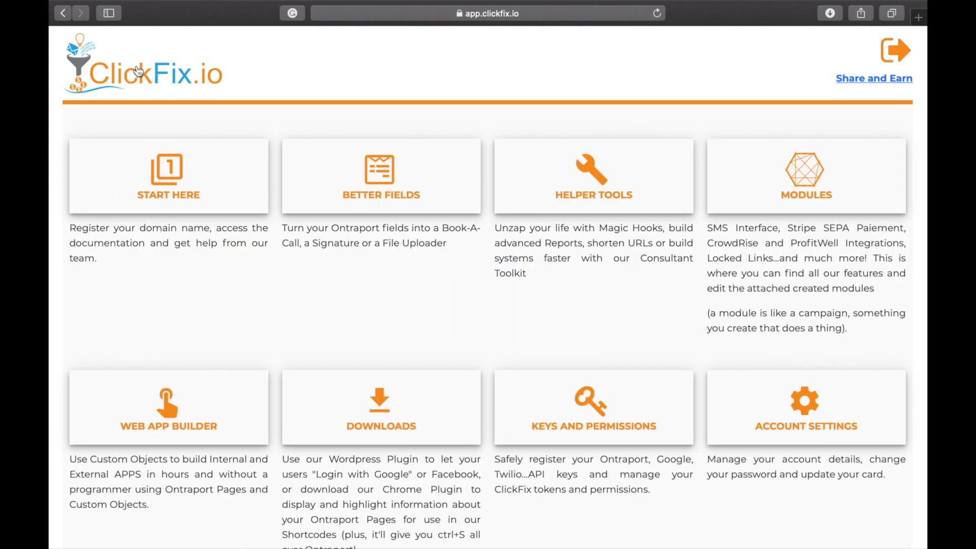
left_click(176, 200)
scroll(184, 122, "up", 2)
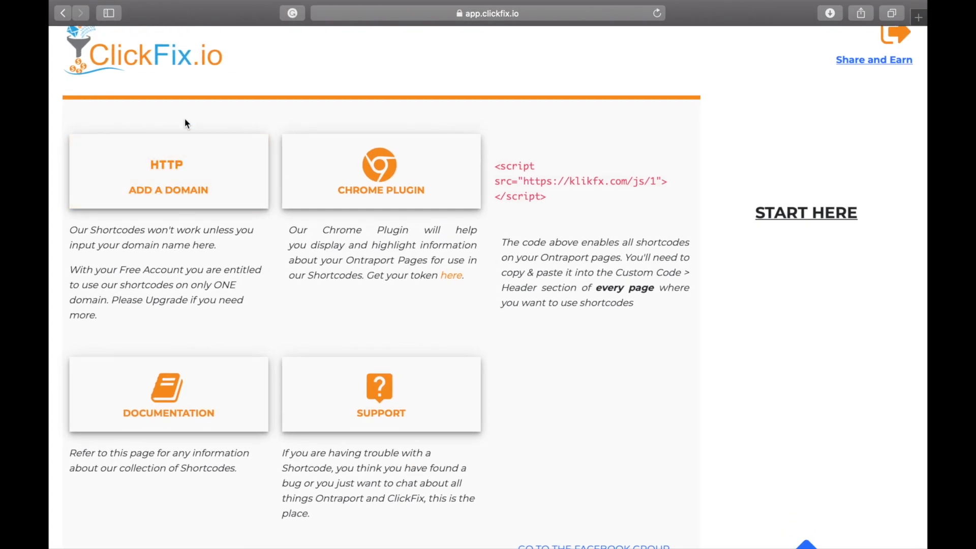
left_click(173, 200)
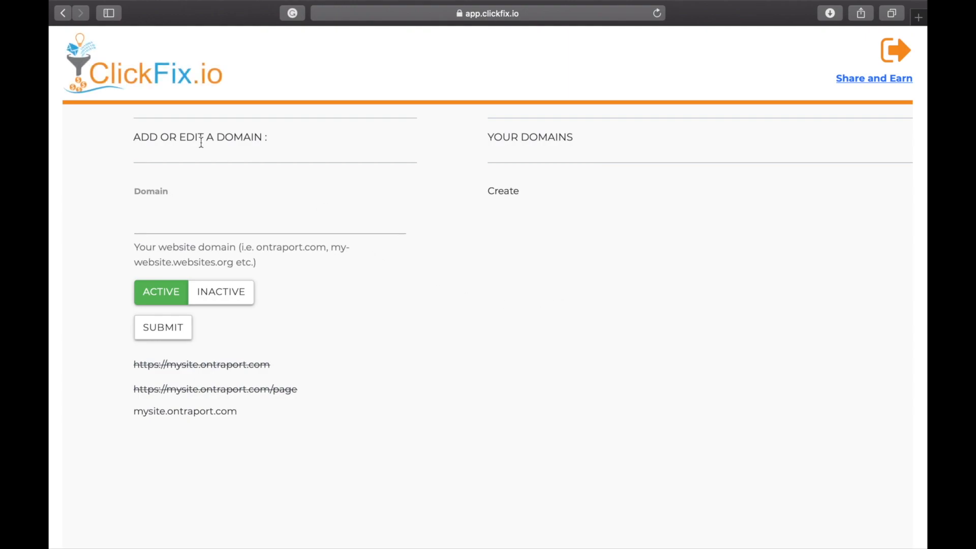
Step: Return to the Start Here section, view the Chrome plugin's store listing, and go back to the dashboard
left_click(163, 70)
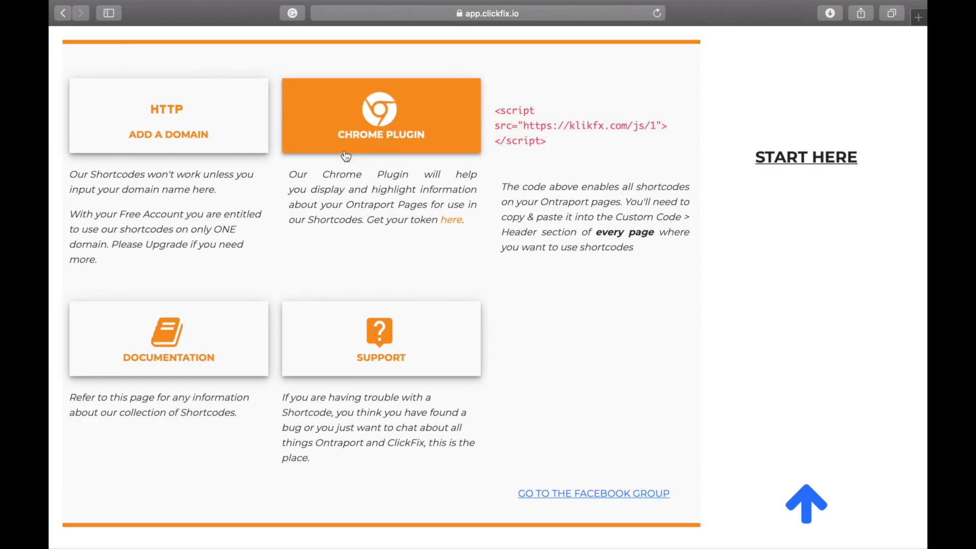
left_click(357, 132)
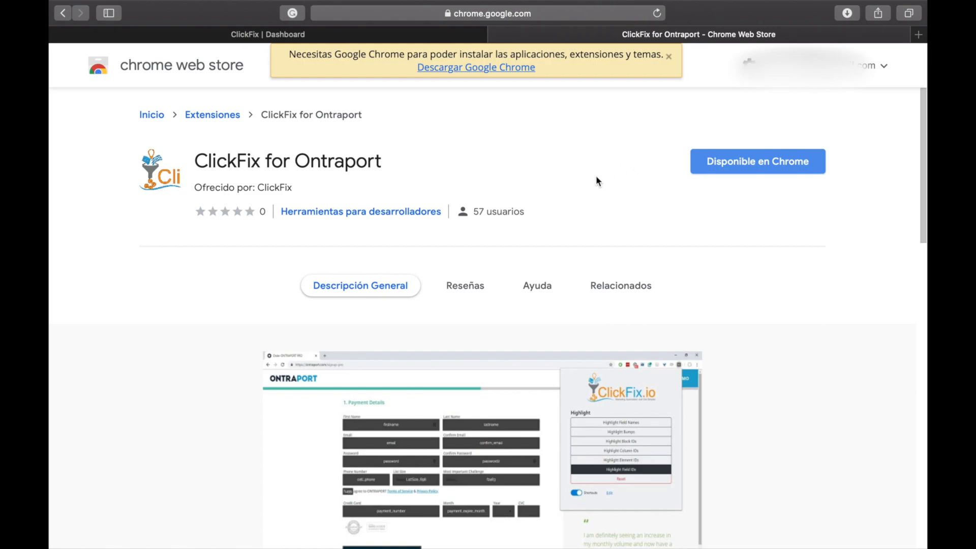
left_click(380, 39)
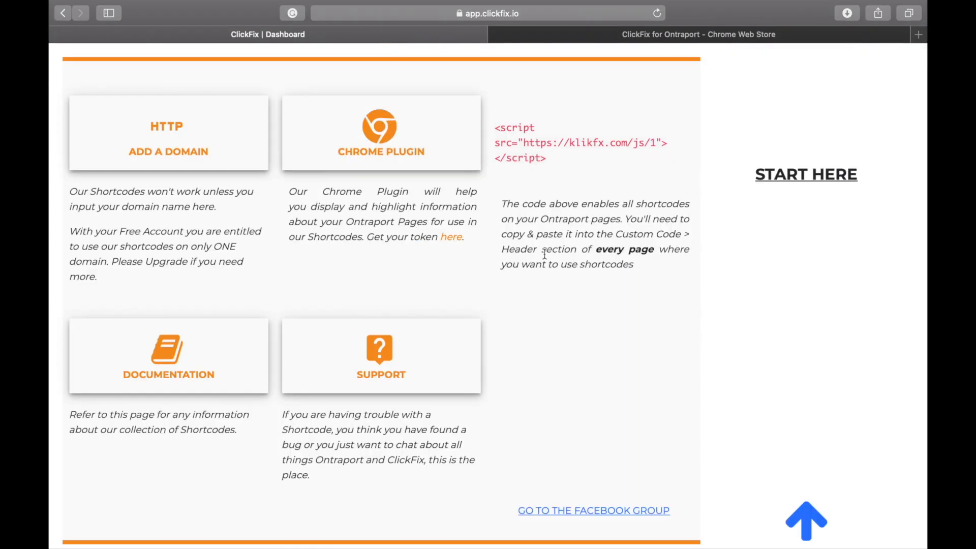
Step: Examine the klikfx import script on the dashboard and in the Desktop App v1 page's custom header code, including its CSSElement shortcode
left_click_drag(551, 169, 493, 132)
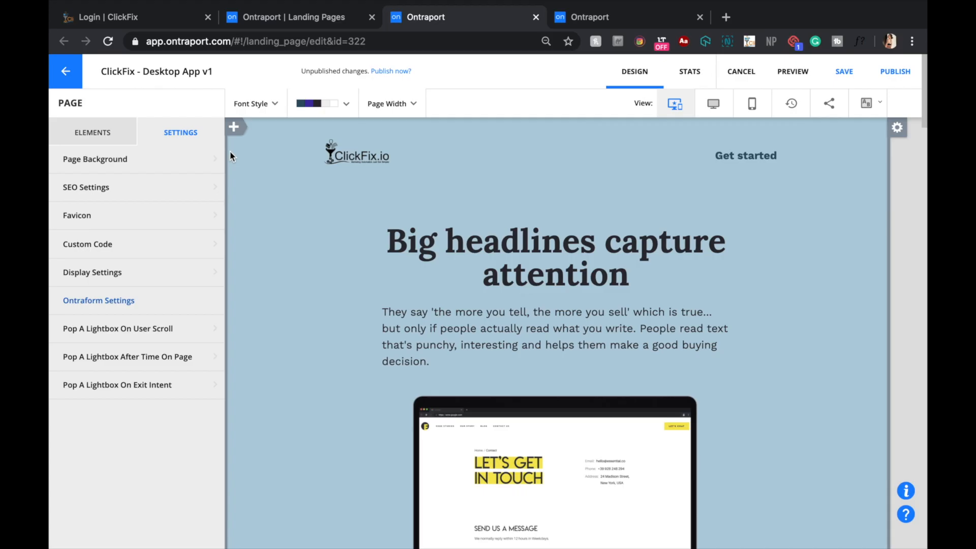
left_click(138, 252)
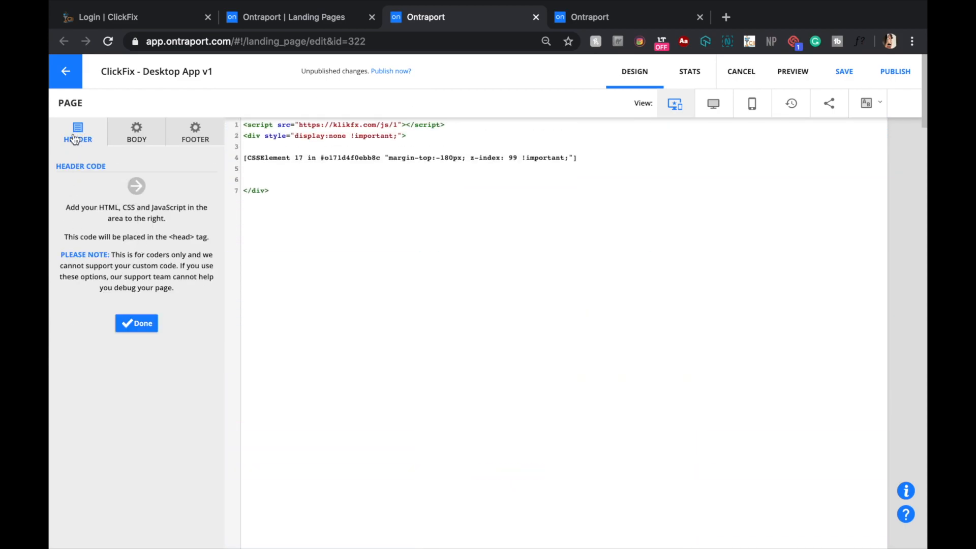
left_click_drag(438, 135, 243, 124)
left_click(281, 179)
triple_click(244, 157)
left_click_drag(350, 163, 568, 162)
left_click(144, 330)
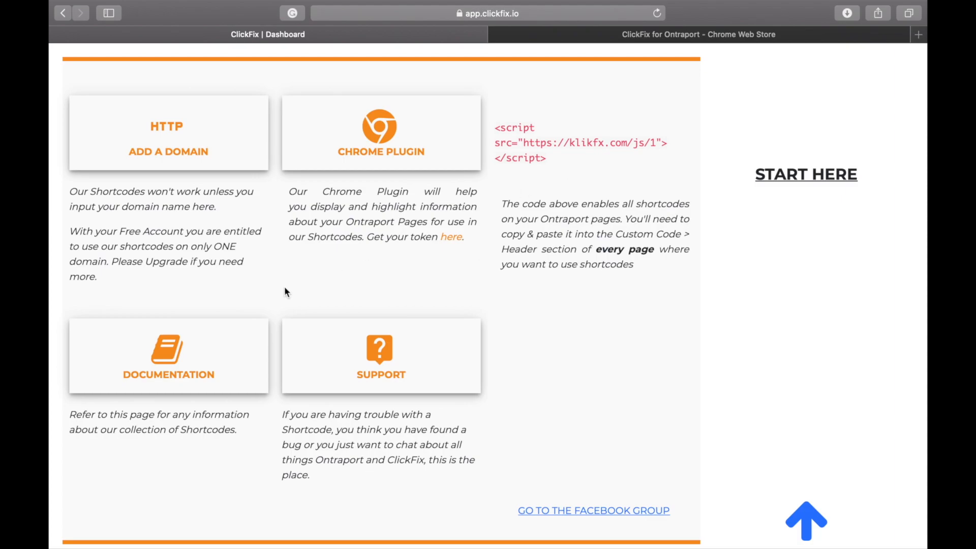
Step: Open the ClickFix documentation and browse its Shortcodes section and categories
left_click(174, 359)
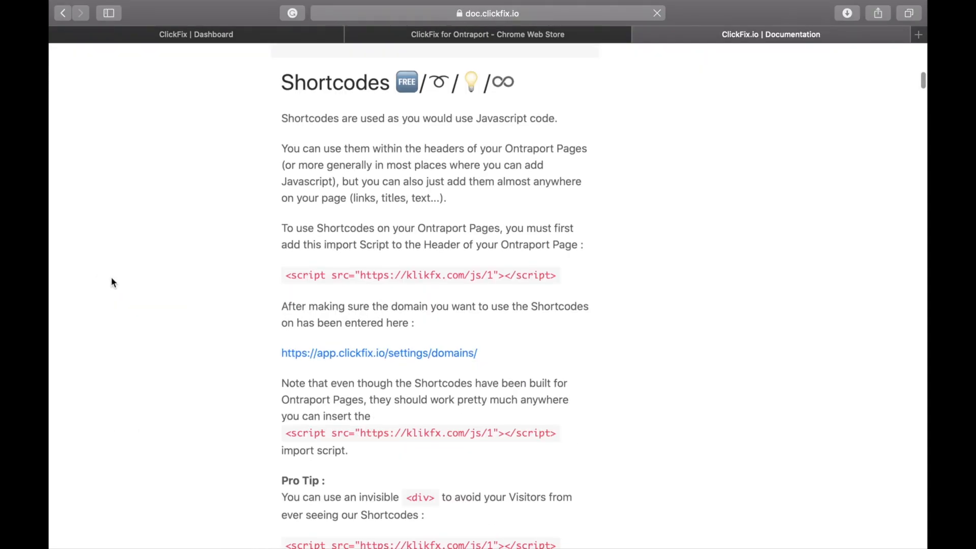
scroll(271, 314, "up", 6)
scroll(272, 314, "down", 10)
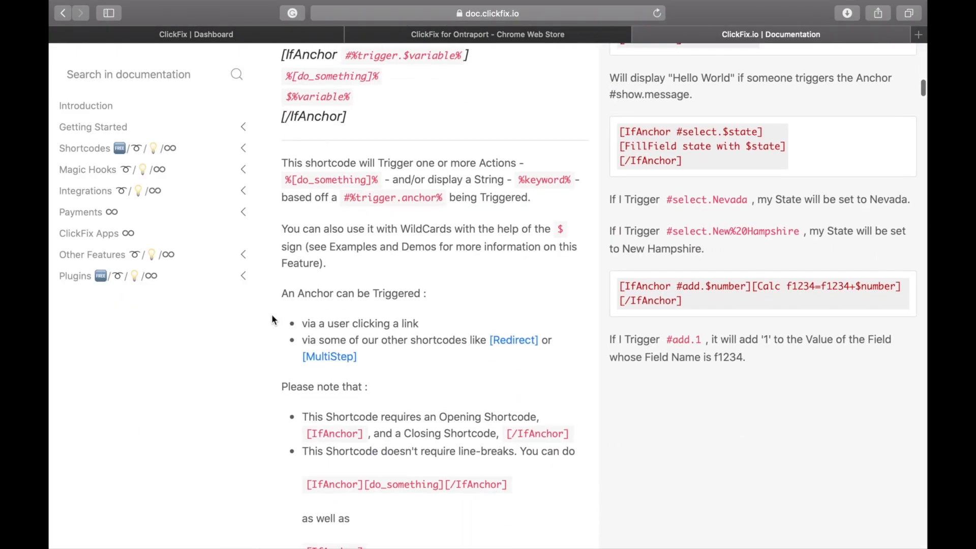
left_click(243, 146)
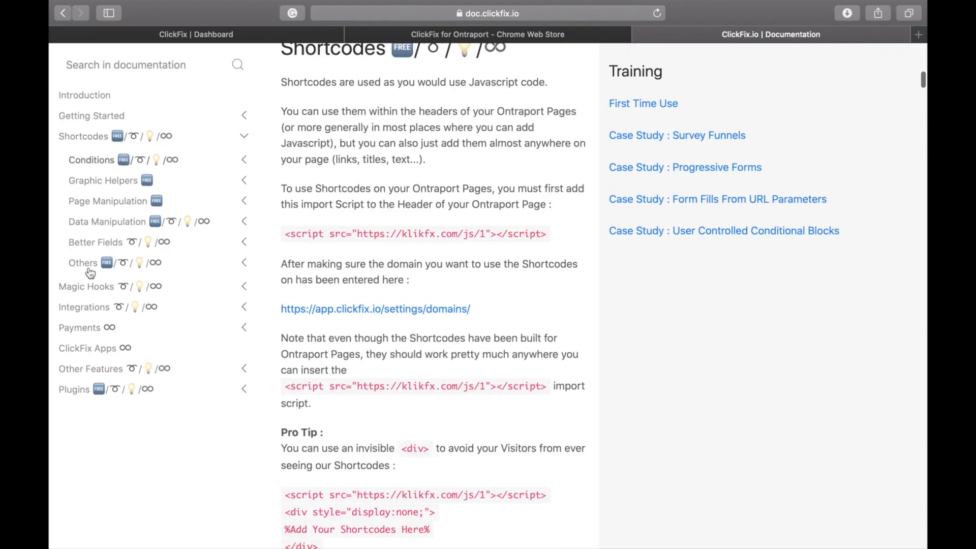
left_click(286, 40)
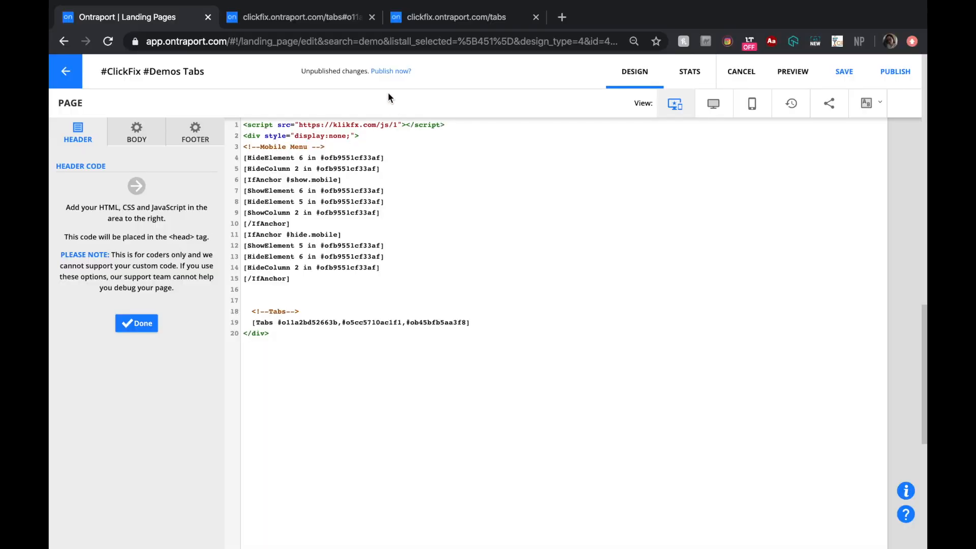
Step: Close the header code of the #ClickFix #Demos Tabs page and view its blocks on the live clickfix.ontraport.com/tabs page
left_click(136, 323)
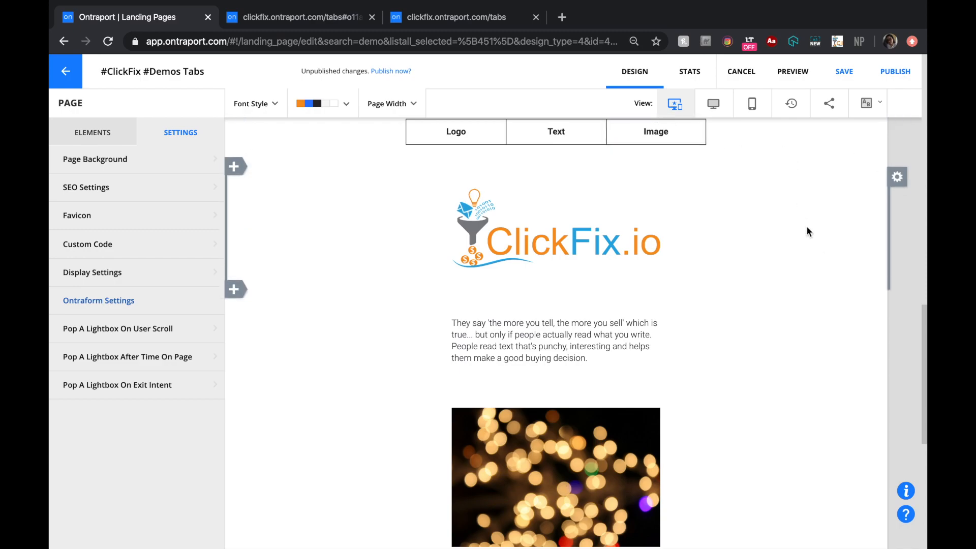
mouse_move(561, 237)
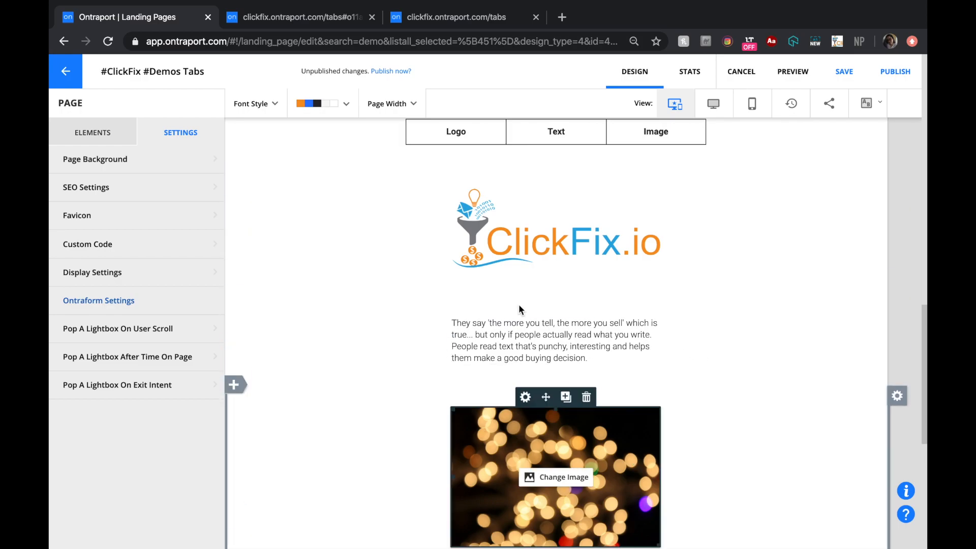
left_click(468, 23)
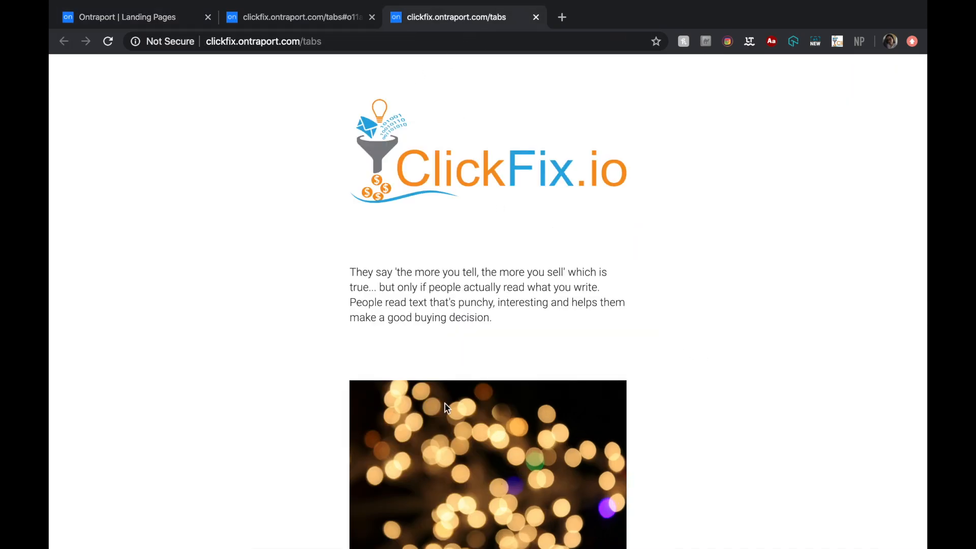
scroll(444, 403, "up", 2)
scroll(444, 403, "down", 3)
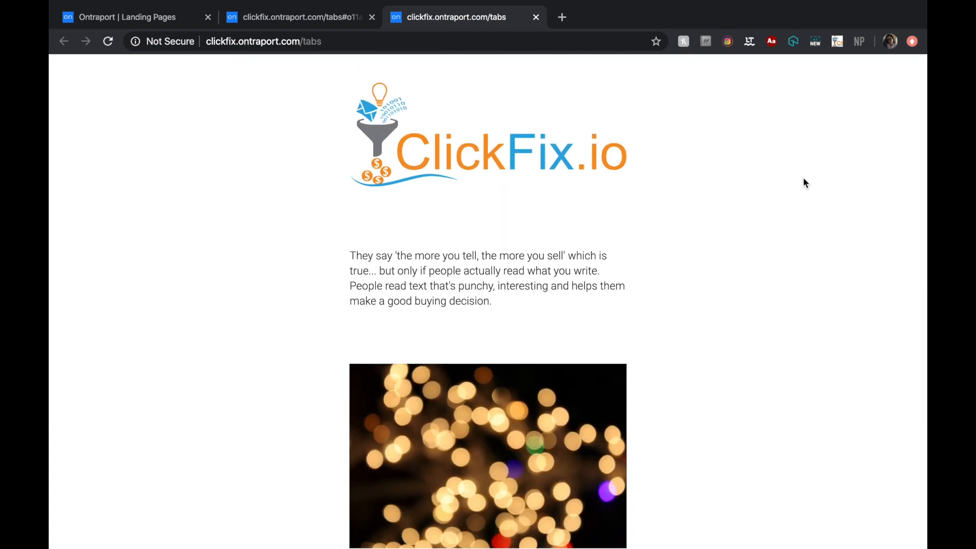
Step: Highlight the block IDs on the live tabs page with the ClickFix extension
left_click(837, 41)
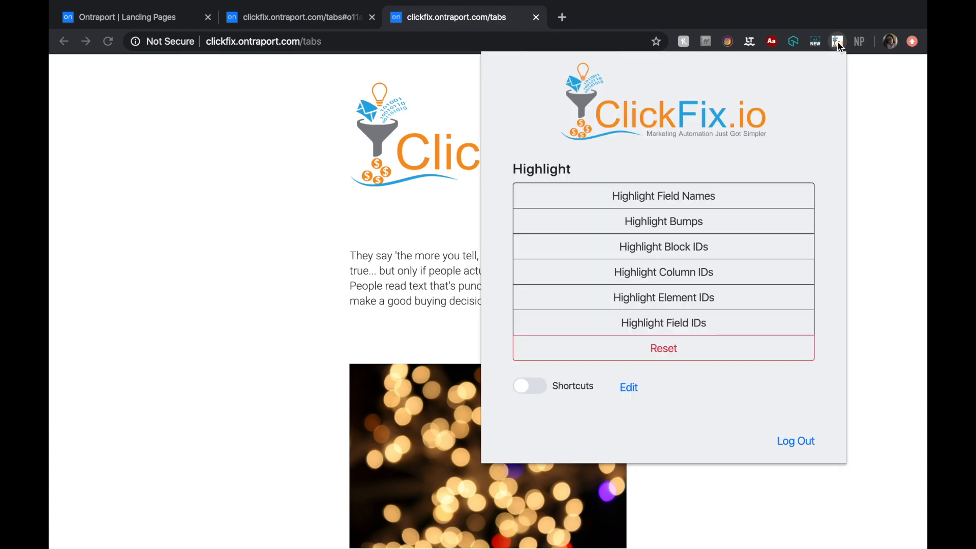
left_click(738, 253)
left_click(259, 197)
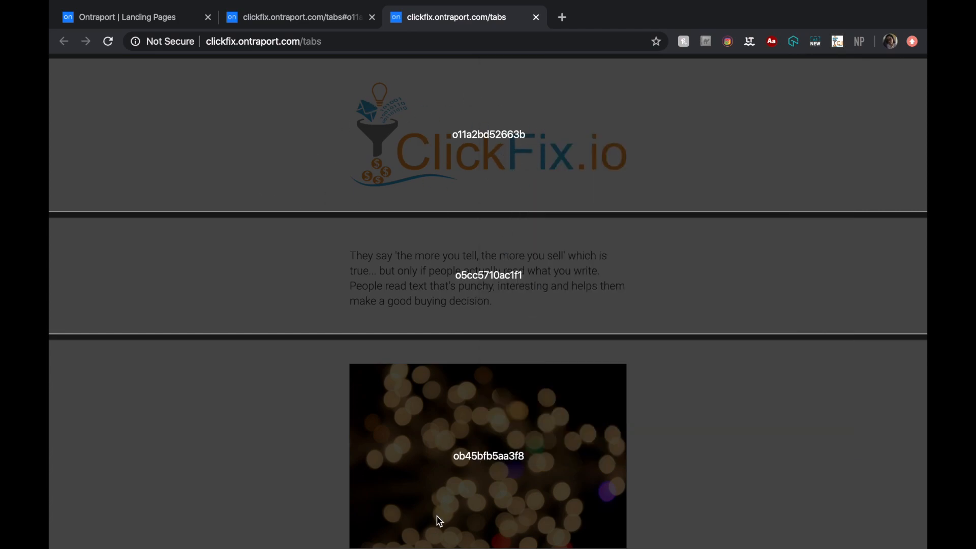
Step: Open the Demos Tabs page's custom header code in Ontraport and examine the Tabs shortcode line
left_click(149, 24)
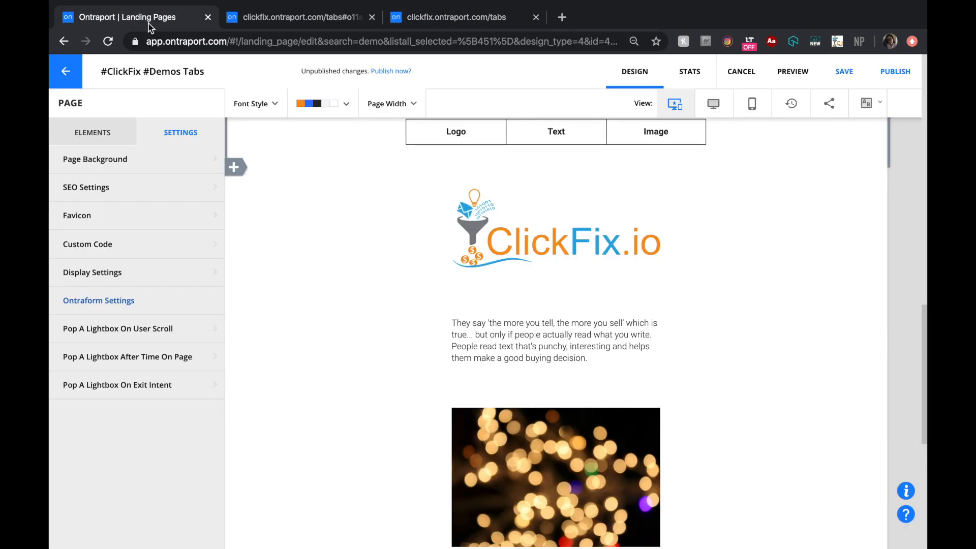
left_click(139, 252)
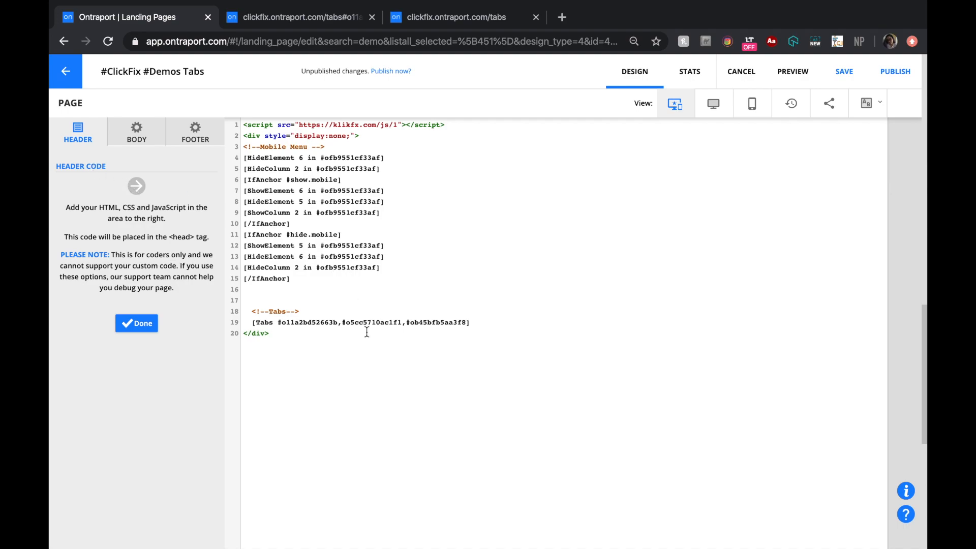
left_click_drag(474, 321, 231, 322)
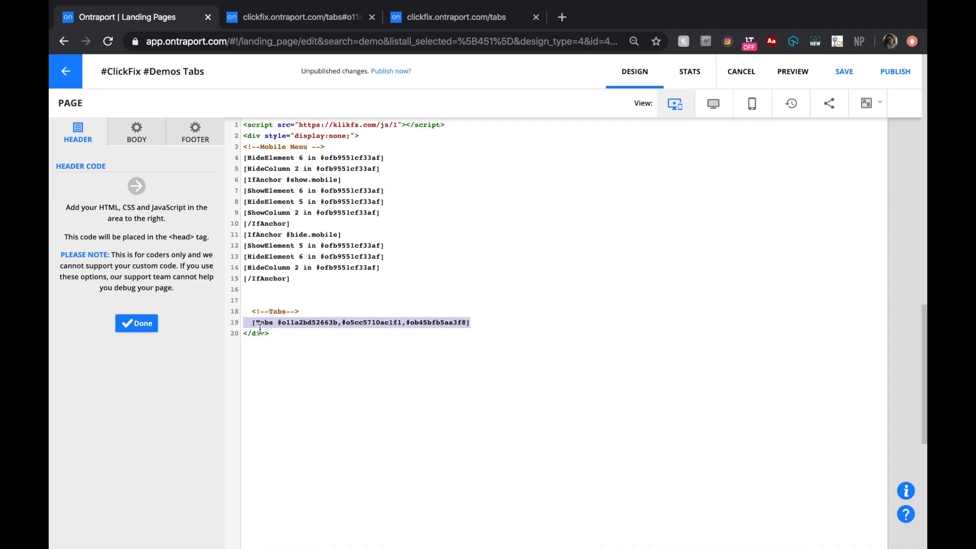
left_click(485, 323)
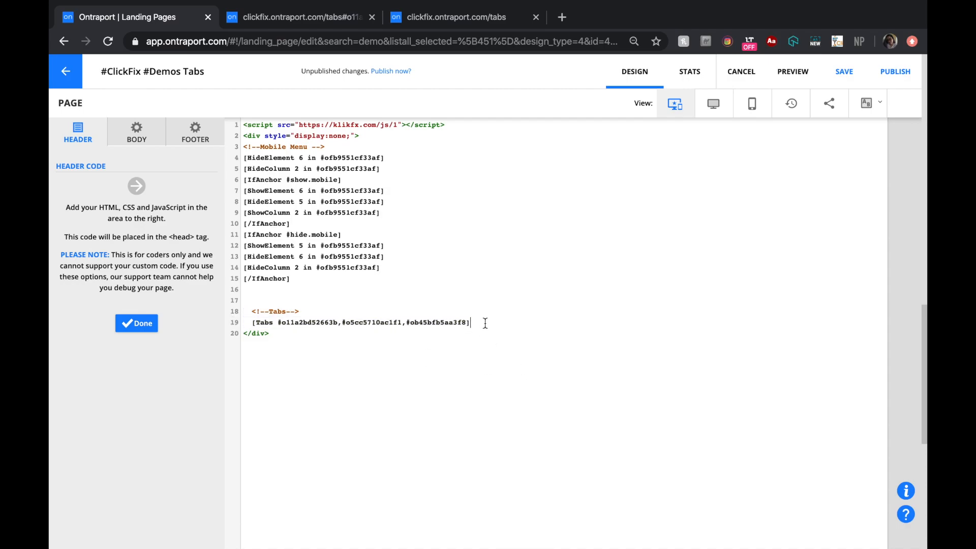
Step: Compare the highlighted block IDs on the live page with those in the Tabs shortcode, and close the header code
left_click(467, 19)
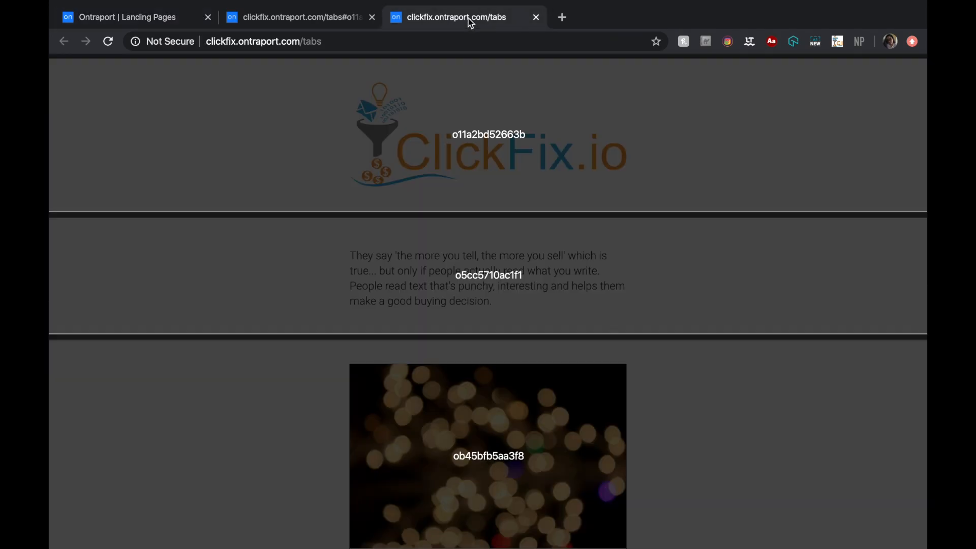
left_click_drag(451, 137, 537, 477)
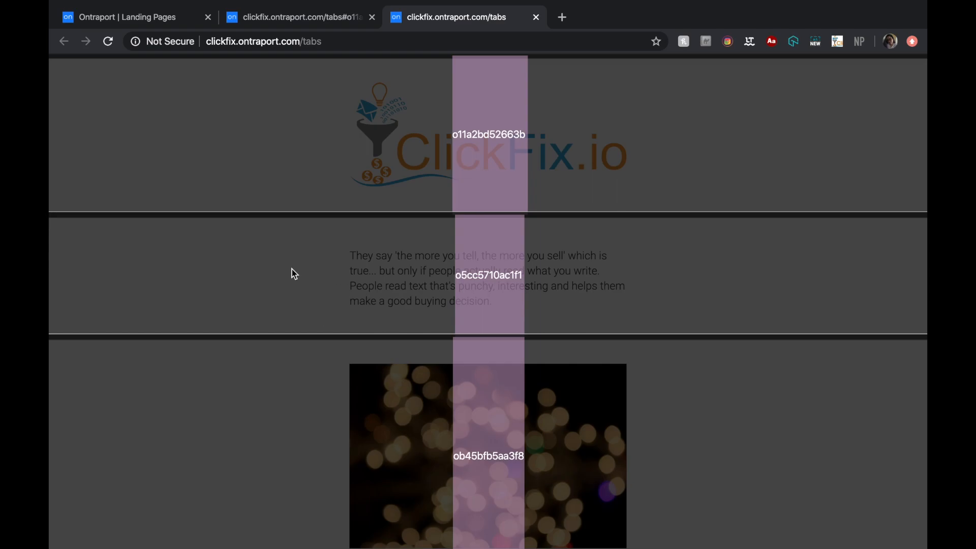
left_click(168, 21)
left_click_drag(243, 321, 474, 336)
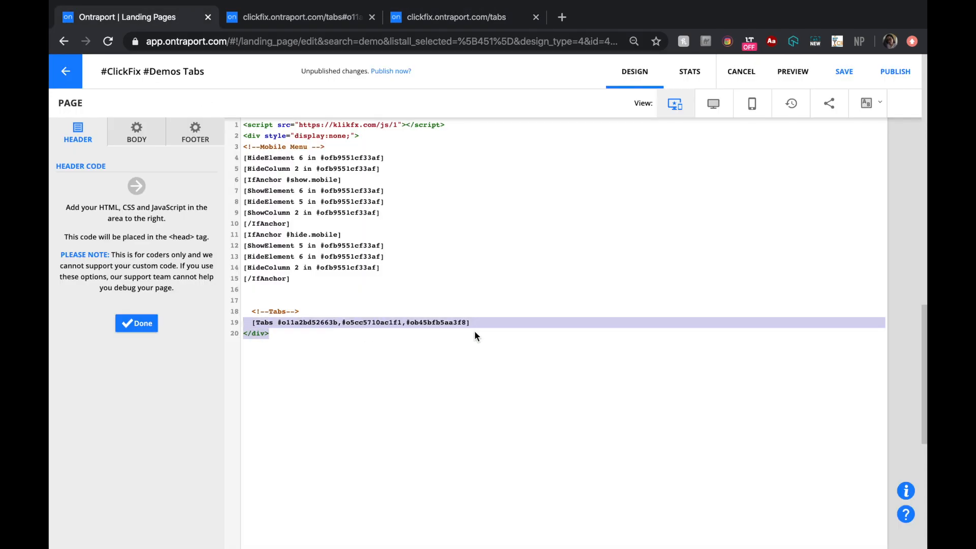
left_click(285, 324)
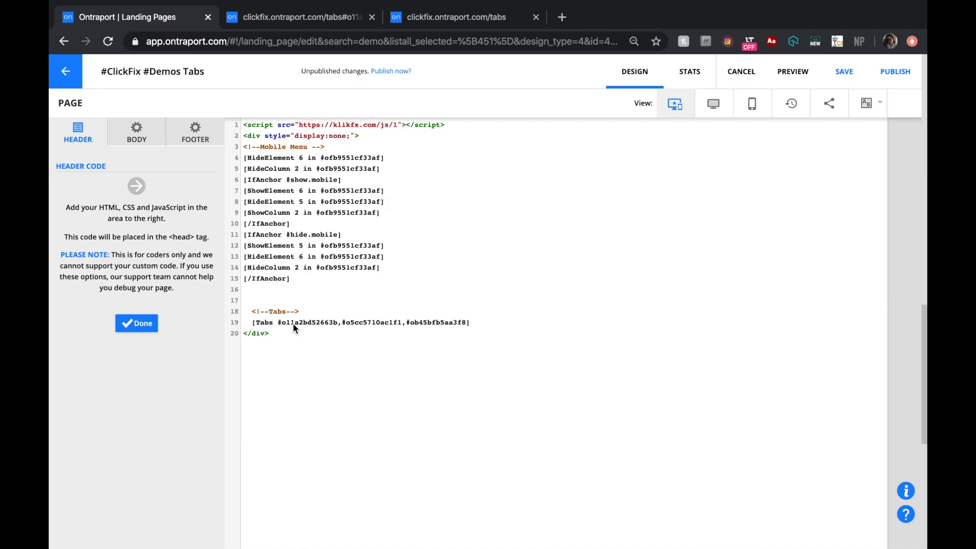
left_click(156, 329)
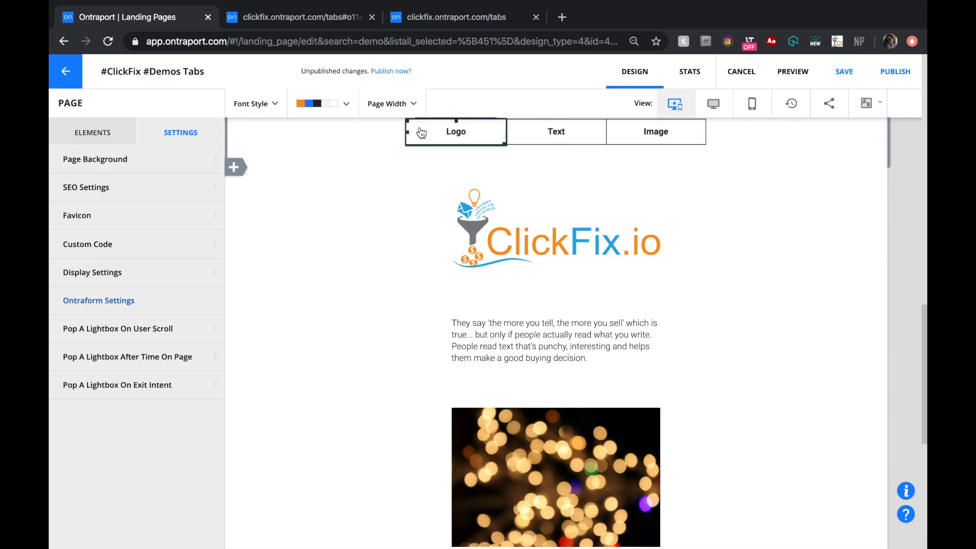
Step: Link the Logo button to the ClickFix logo block on this page by selecting the block
left_click(438, 138)
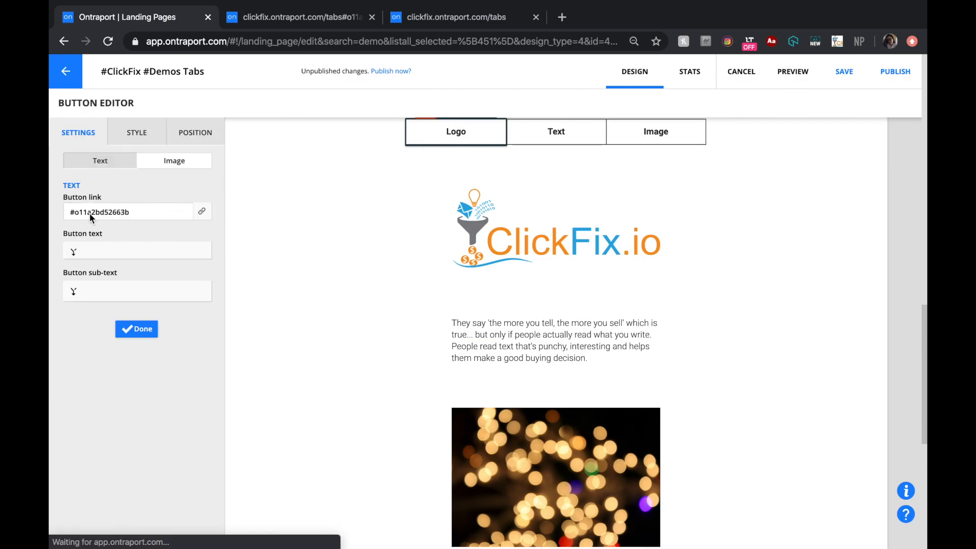
left_click(201, 212)
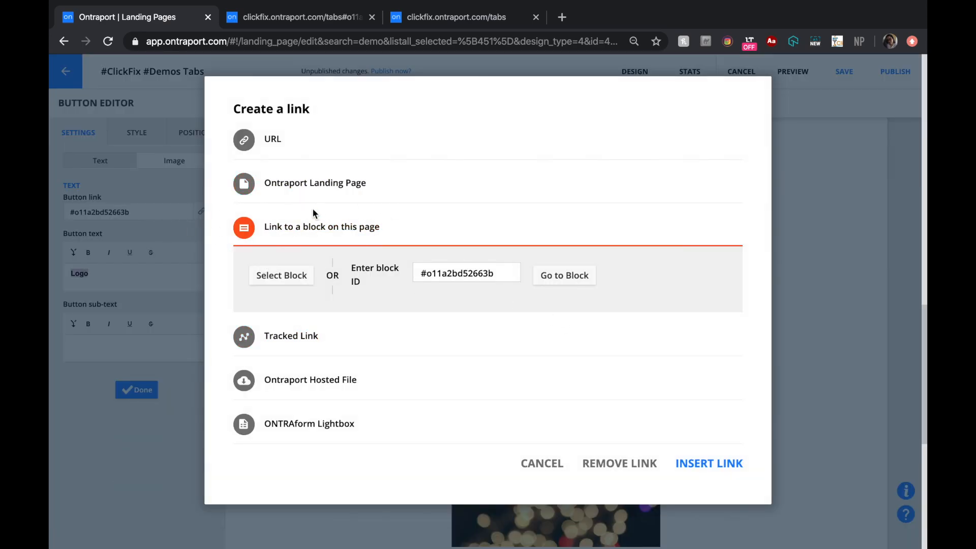
left_click(299, 276)
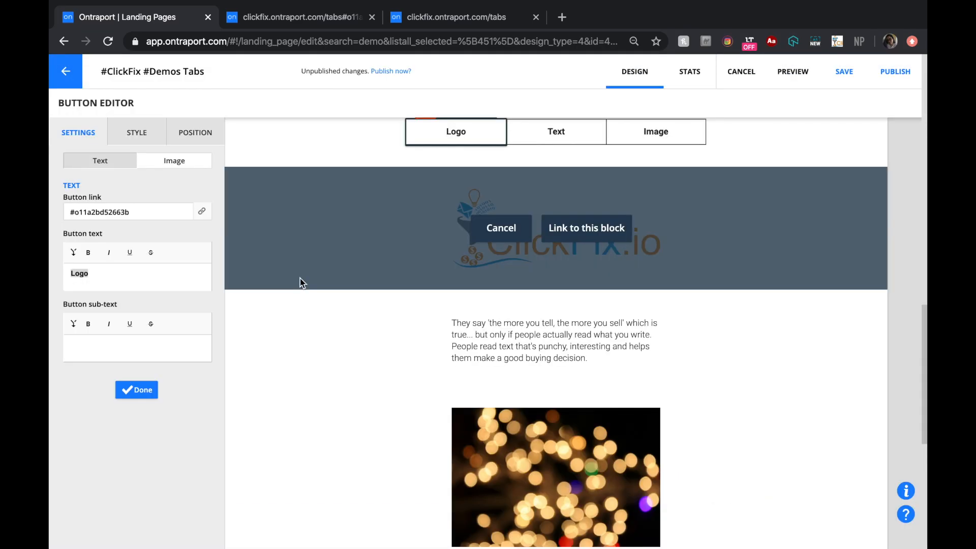
left_click(595, 234)
Step: Link the Text button to the paragraph text block on this page by selecting the block
left_click(576, 131)
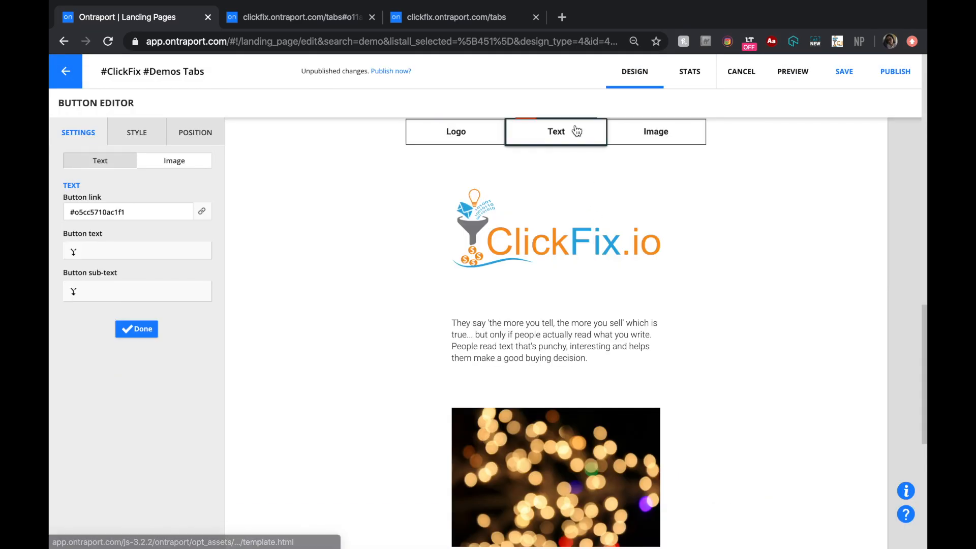
left_click(202, 212)
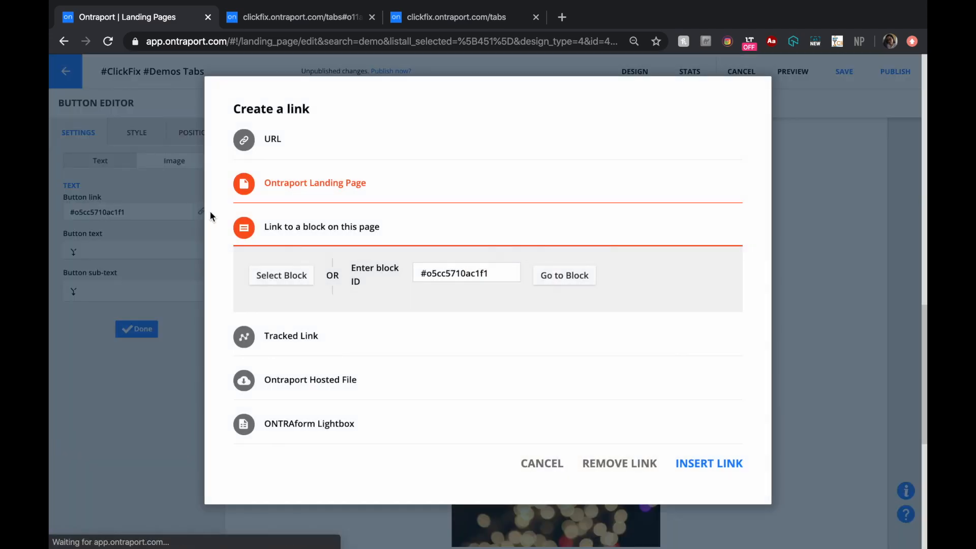
left_click(275, 276)
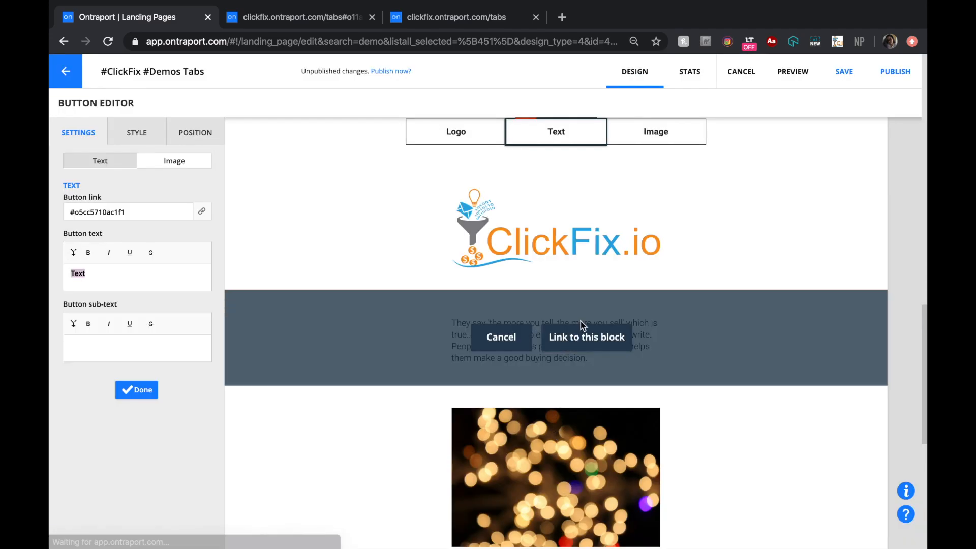
left_click(581, 332)
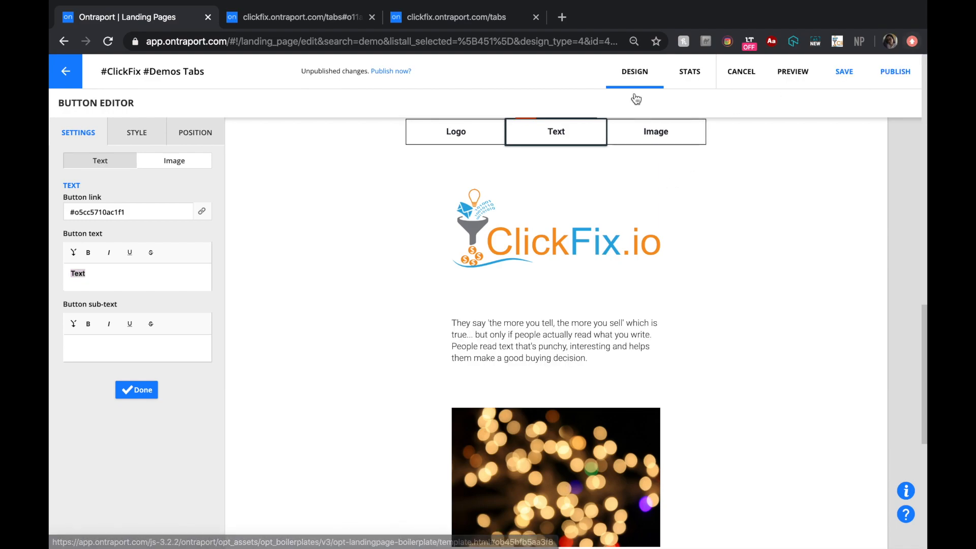
Step: Test the Text, Image and Logo tabs on the live tabs page, viewing the block each one shows
left_click(319, 24)
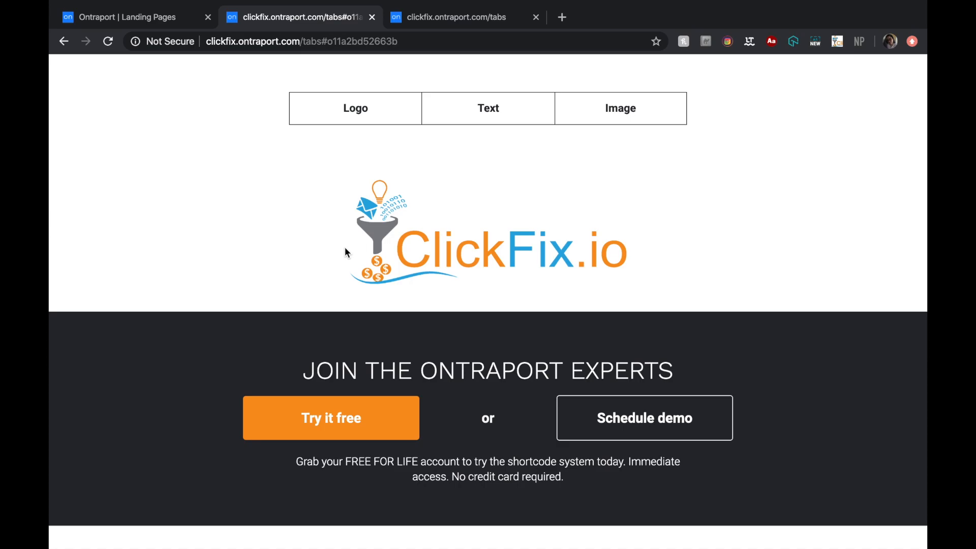
left_click(482, 120)
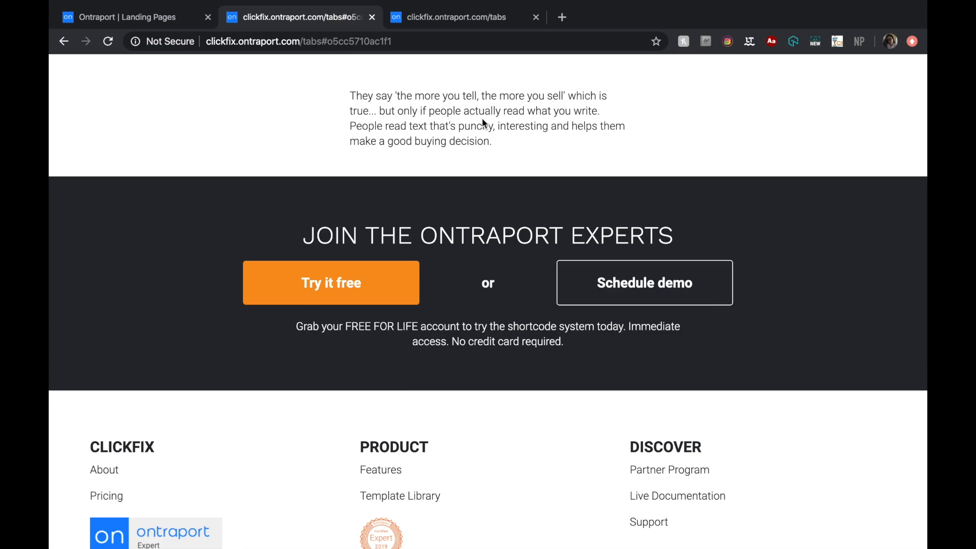
scroll(482, 122, "up", 2)
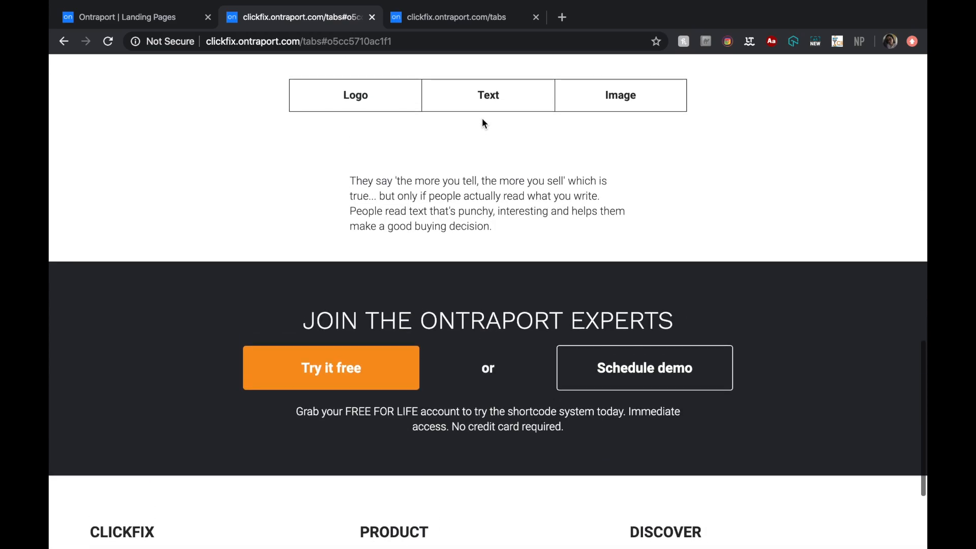
left_click(599, 99)
scroll(599, 99, "down", 1)
scroll(598, 99, "up", 1)
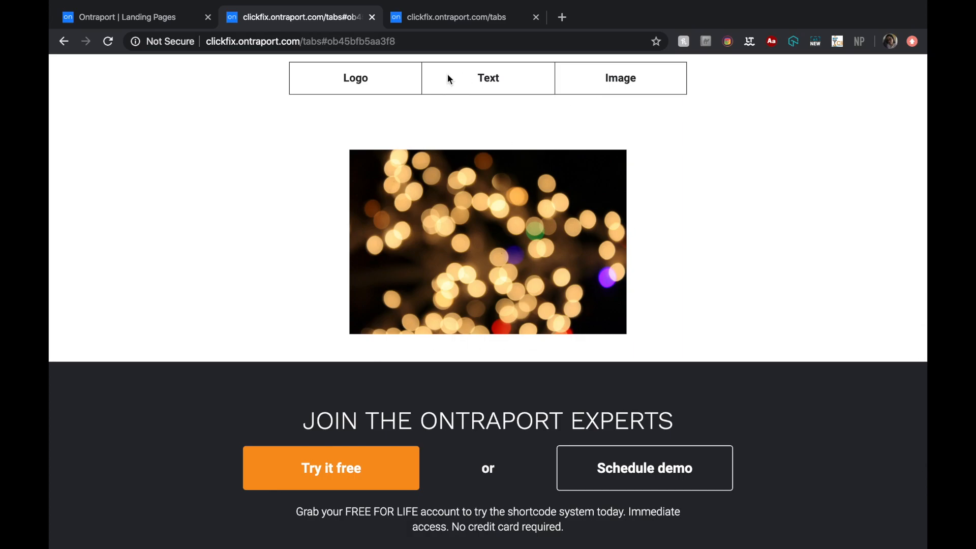
left_click(355, 87)
scroll(489, 109, "up", 2)
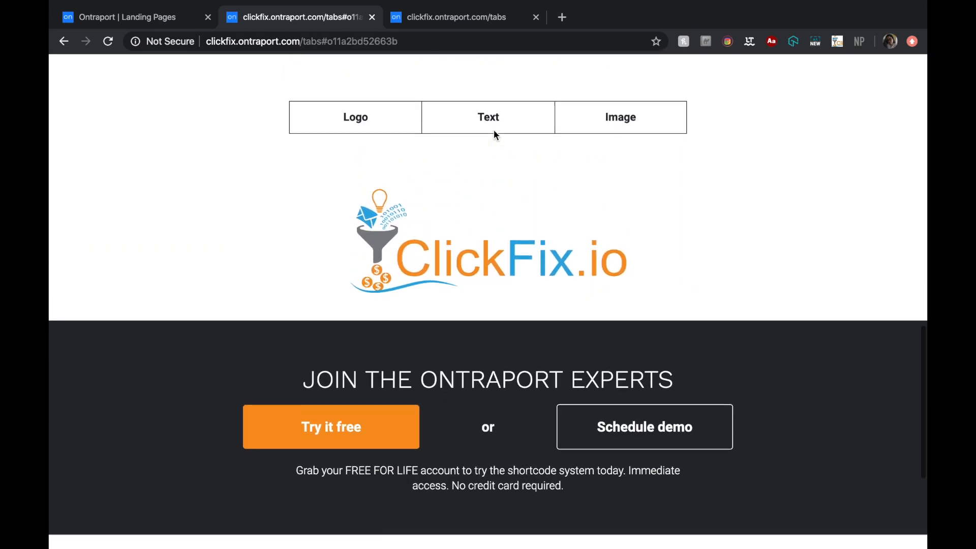
Step: Return to the Demos Tabs page in the Ontraport editor, leave the button editor and open the page's custom header code
left_click(169, 20)
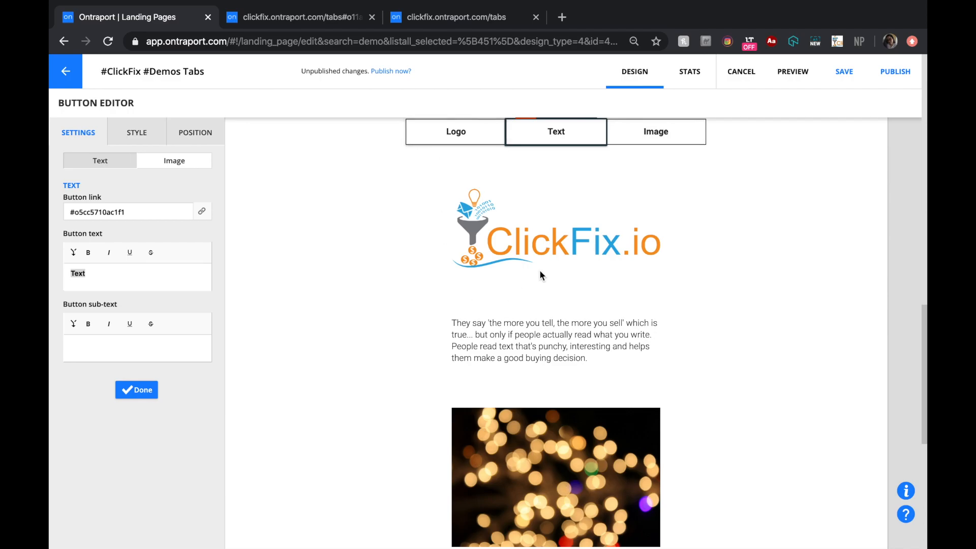
left_click(192, 136)
left_click(135, 478)
left_click(184, 146)
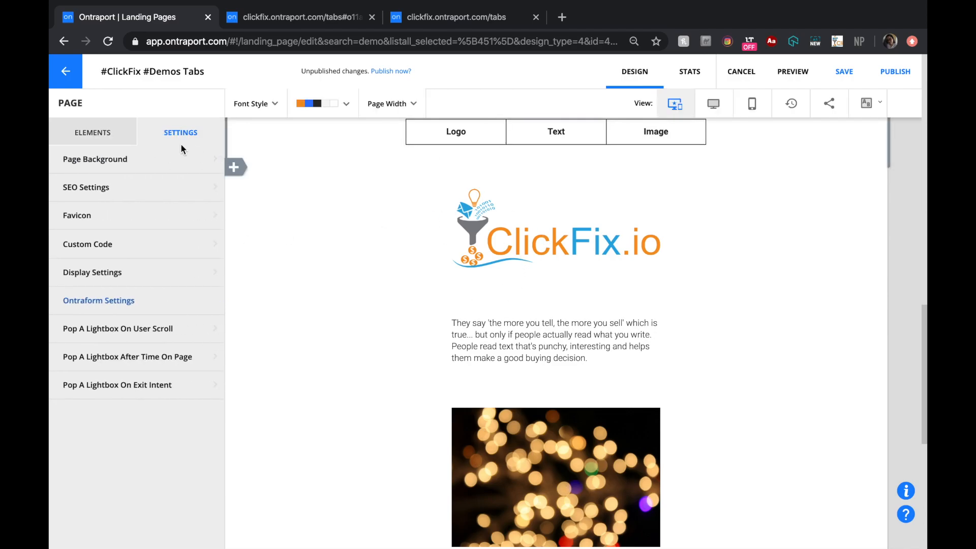
left_click(141, 240)
Step: Add a HideBlock shortcode for the logo block #o11a2bd52663b between the Tabs comment and the Tabs shortcode, and publish the page
left_click(306, 312)
key("Return")
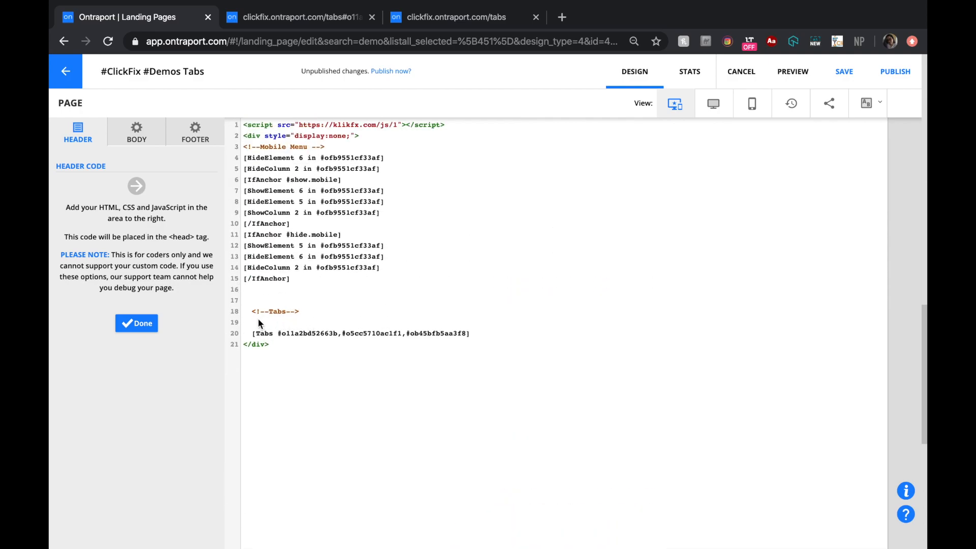
type("[HideBlock #")
left_click(437, 23)
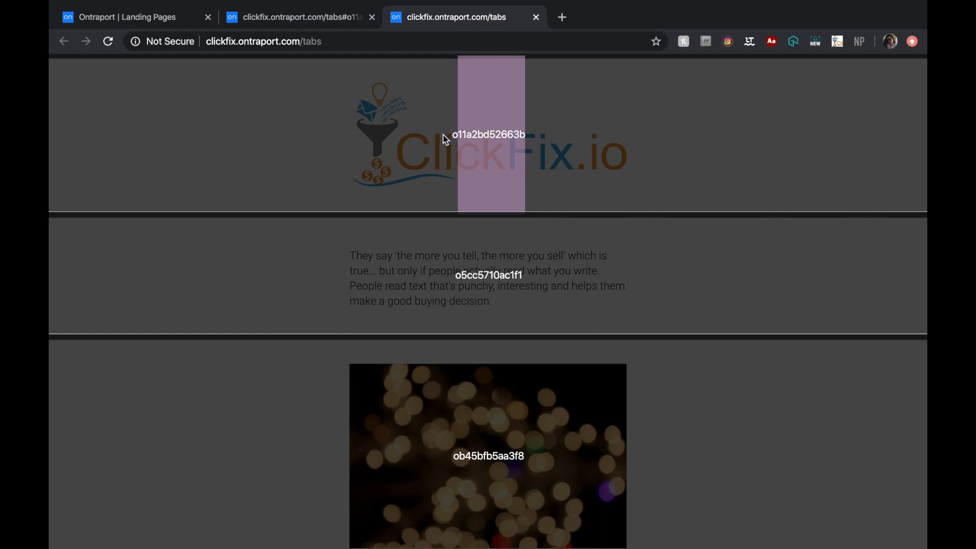
left_click(152, 20)
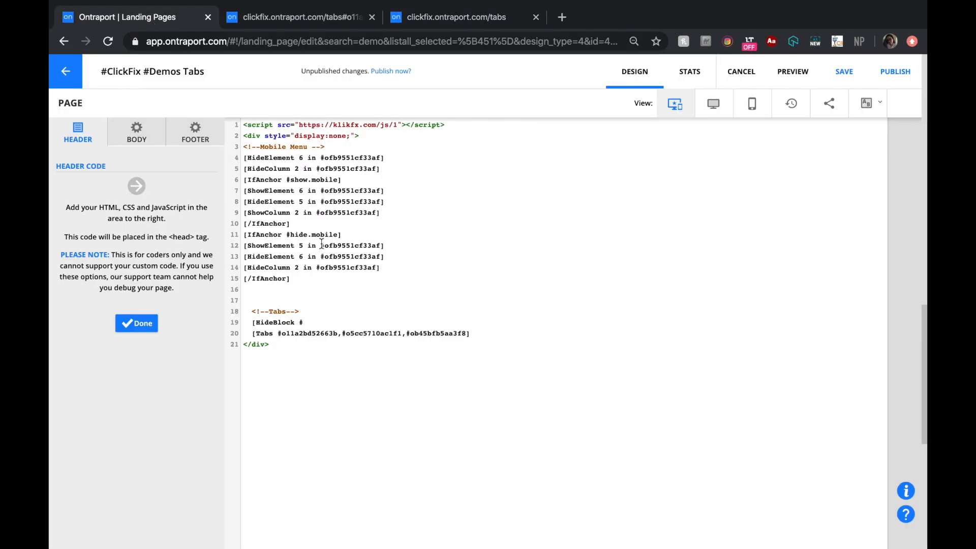
type("o11a2bd52663b")
left_click(137, 326)
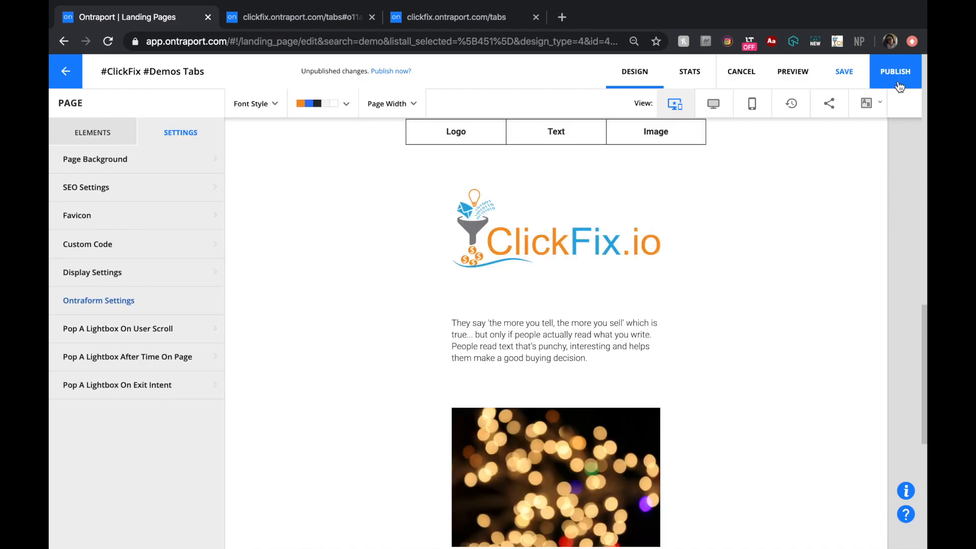
left_click(897, 84)
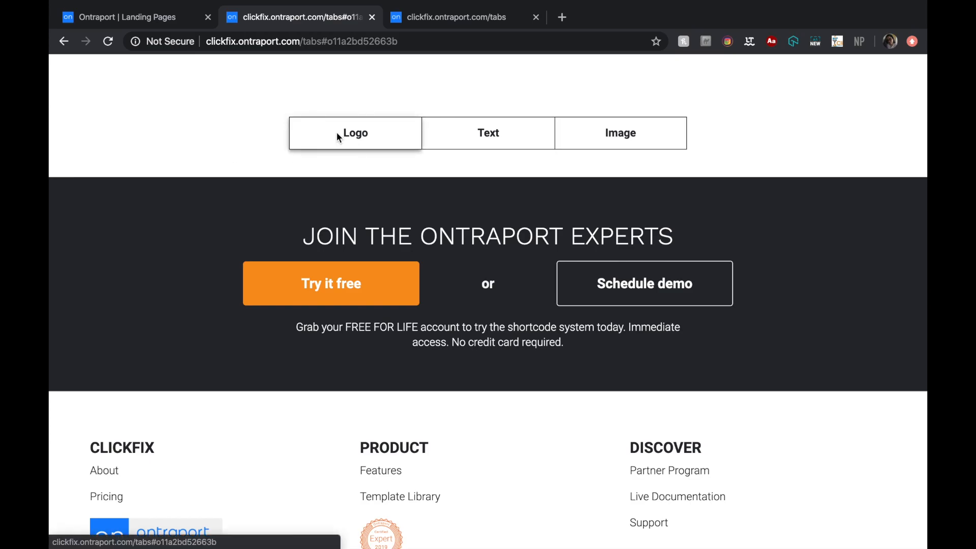
Step: Check the republished live page by switching through its Text, Logo and Image tabs
left_click(481, 135)
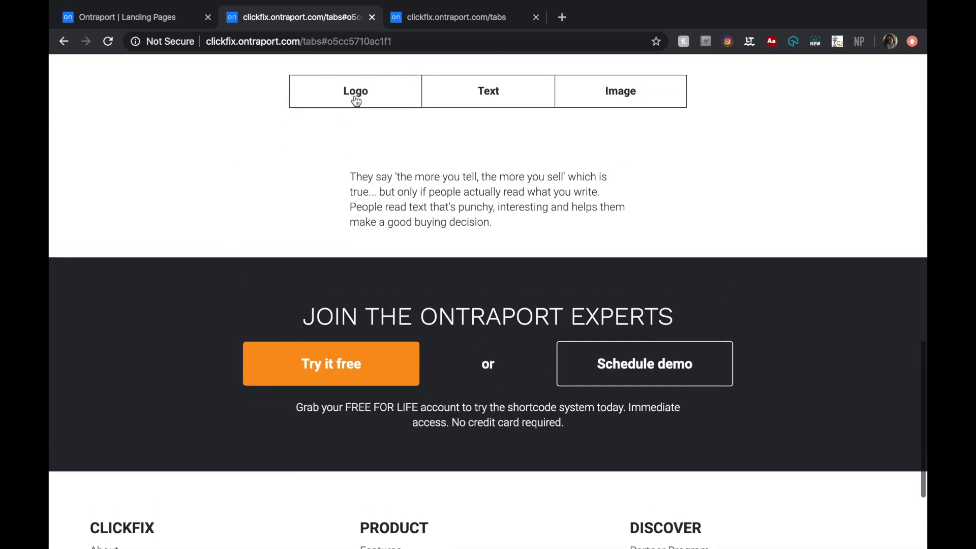
left_click(357, 95)
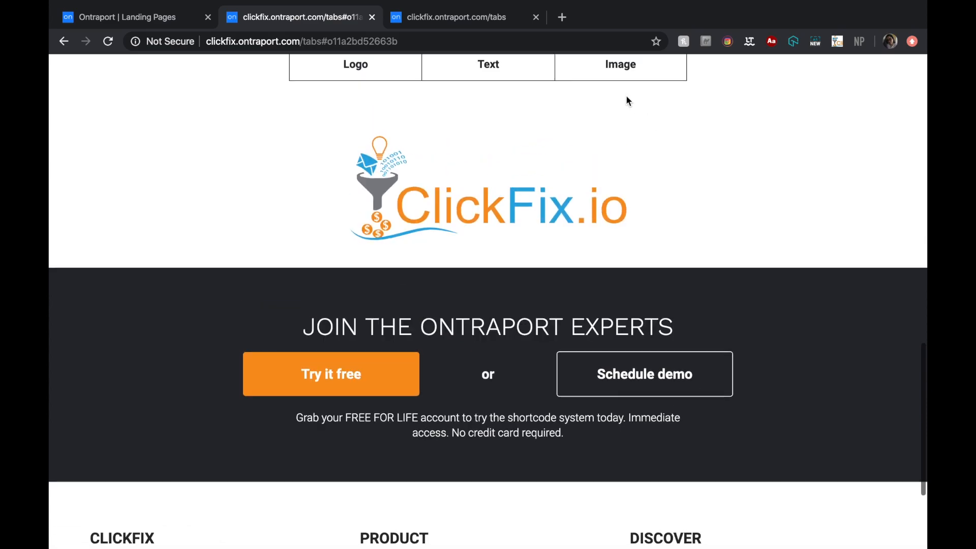
left_click(618, 80)
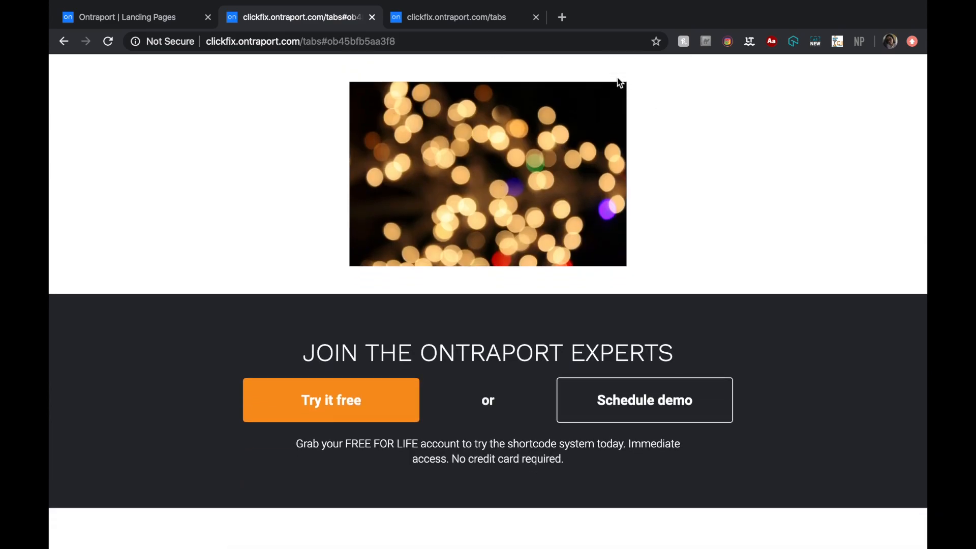